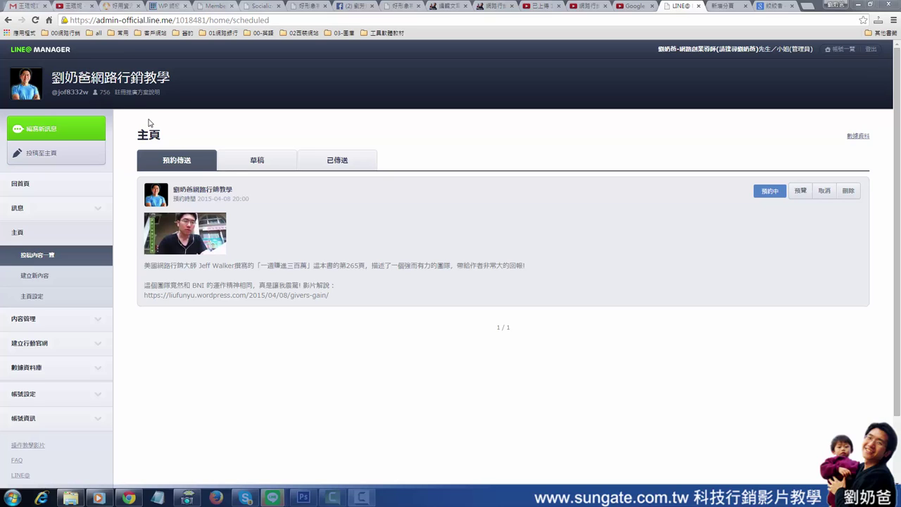
Start a new broadcast message and schedule its delivery for 2015-04-08 at 20:00
click(49, 130)
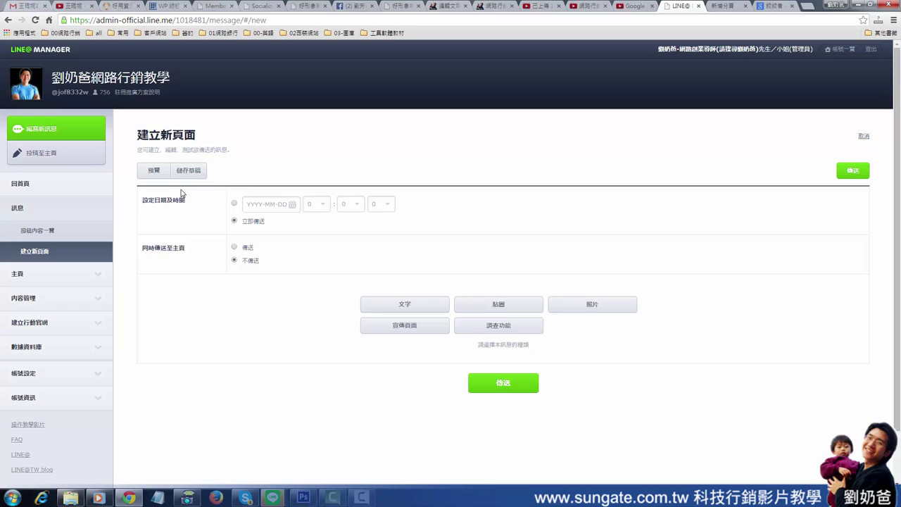
click(235, 219)
click(269, 203)
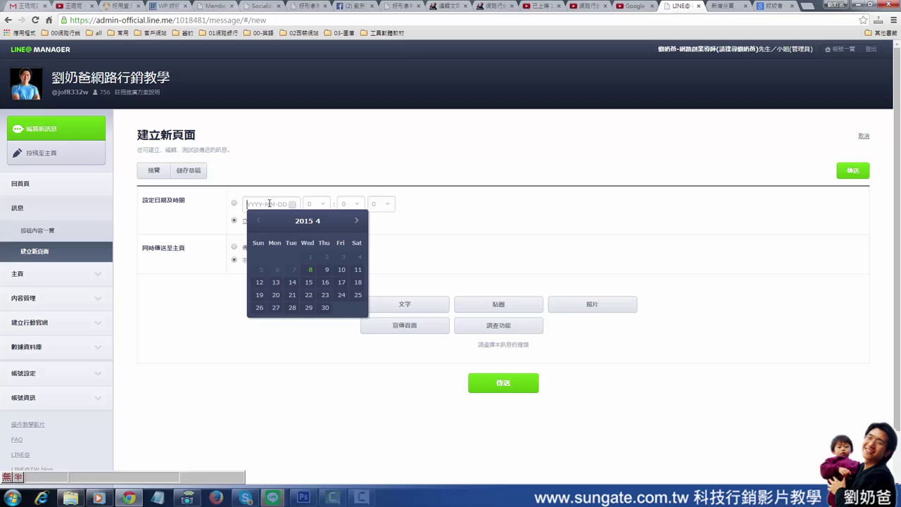
click(312, 270)
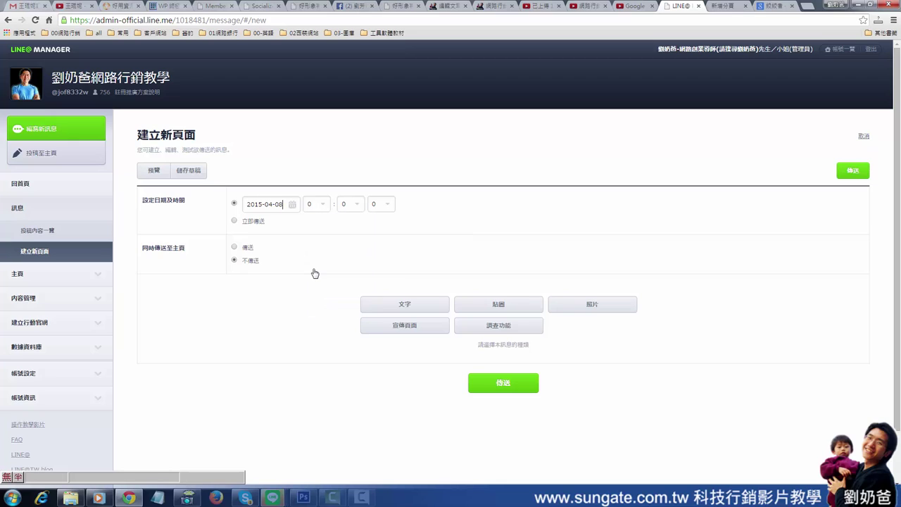
click(314, 205)
drag(330, 298, 331, 316)
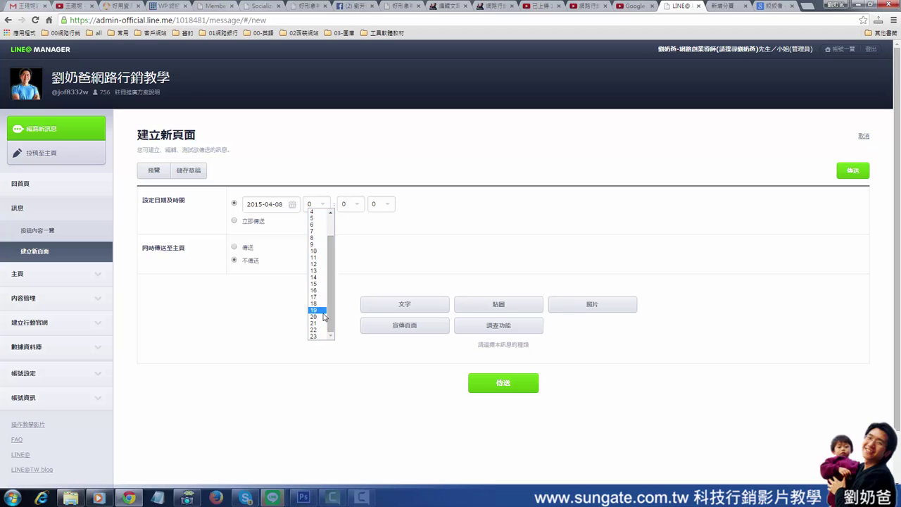
click(319, 318)
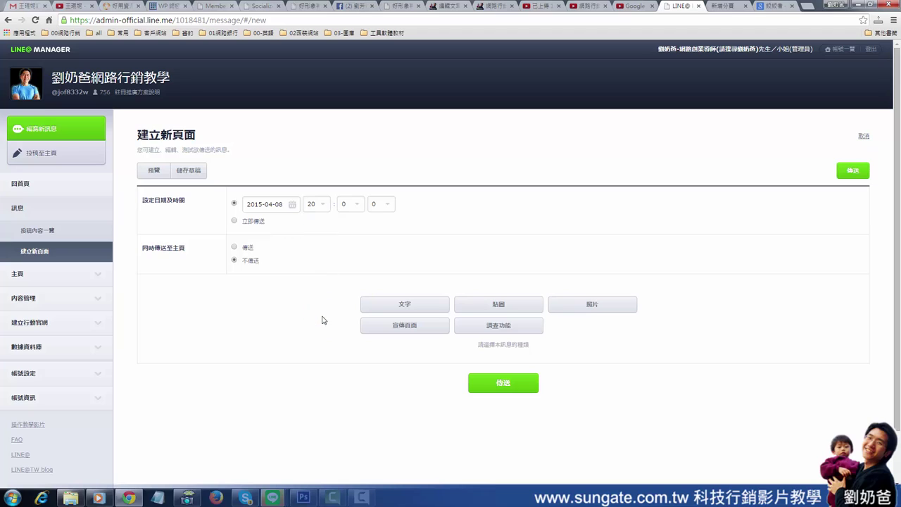
Add a text block with the announcement about page 265 of Jeff Walker's 「一週賺進三百萬」, the BNI team comparison and the givers-gain blog link
click(414, 305)
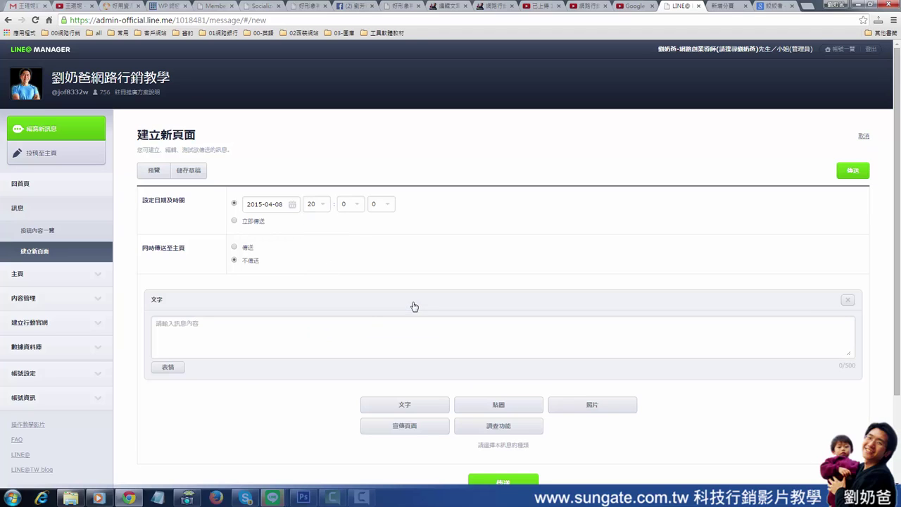
click(355, 335)
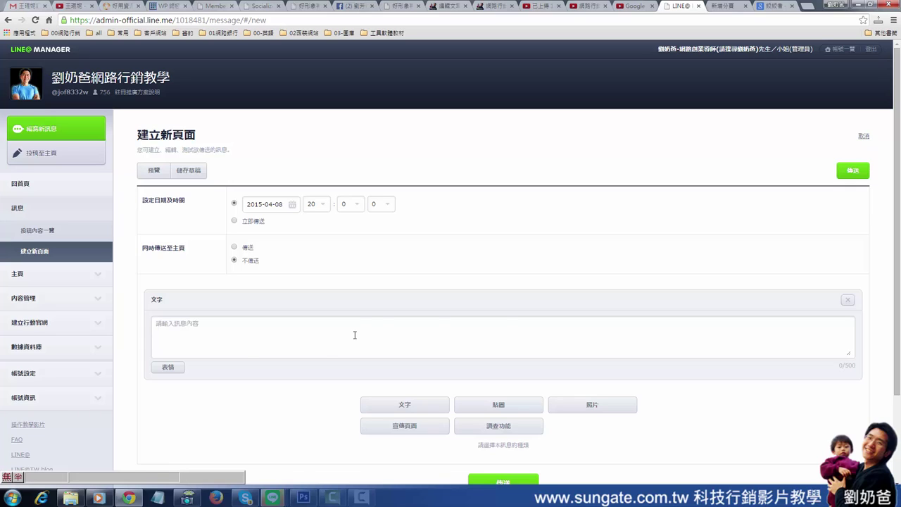
text(美國網路行銷大師 Jeff Walker撰寫的「一週賺進三百萬」這本書的第265頁，描述了一個強而有力的團隊，帶給作者非常大的回報!  這個團隊竟然和 BNI 的運作精神相同，真是讓我驚訝! 影片解說： https://liufunyu.wordpress.com/2015/04/08/givers-gain/)
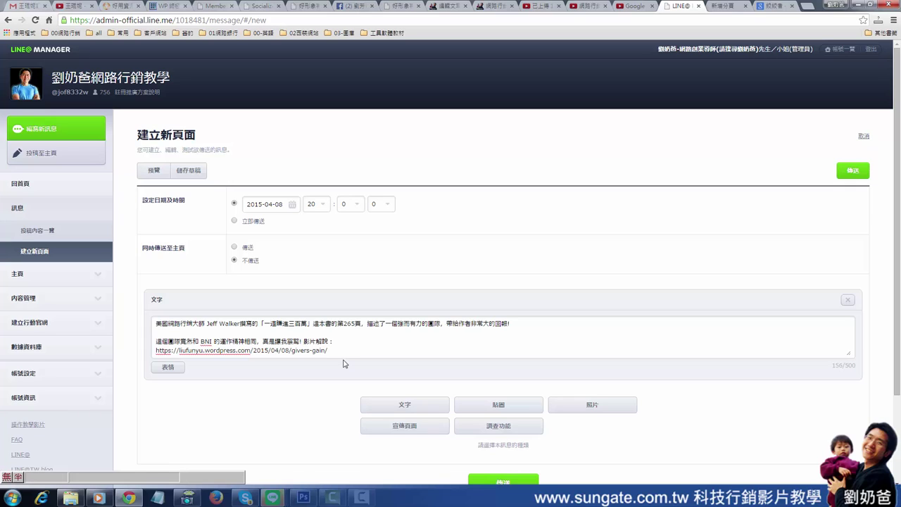
Add a photo block to the message and upload 20150408.JPG from the pic folder
click(603, 409)
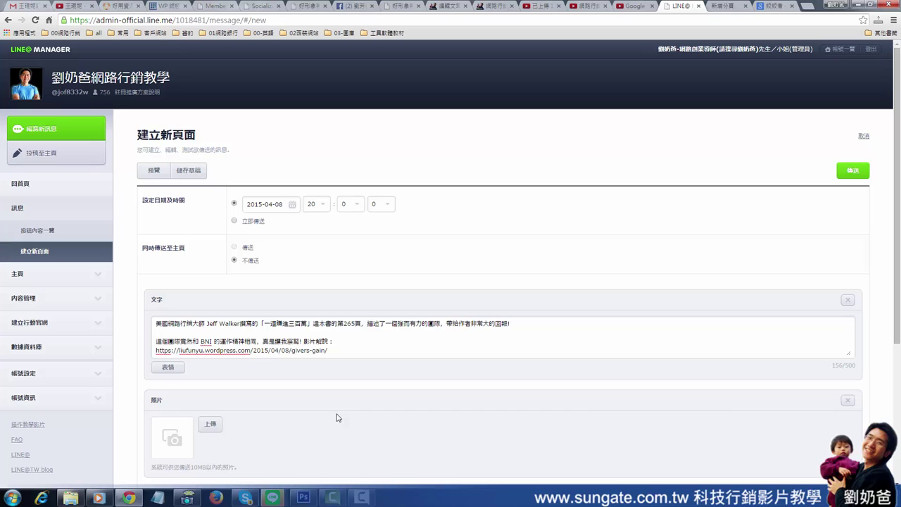
click(210, 426)
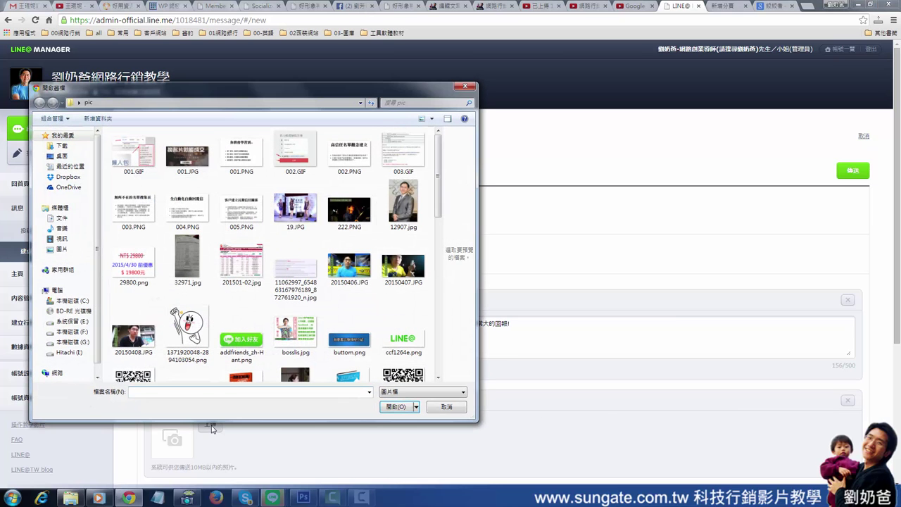
click(130, 336)
double_click(130, 338)
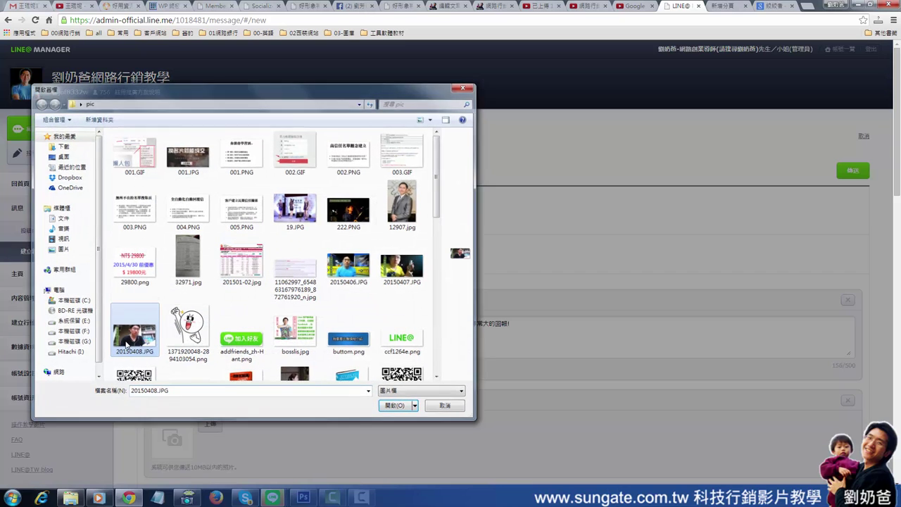
Submit the broadcast message with its text and photo, and confirm saving it for scheduled delivery
scroll(440, 297, down, 1)
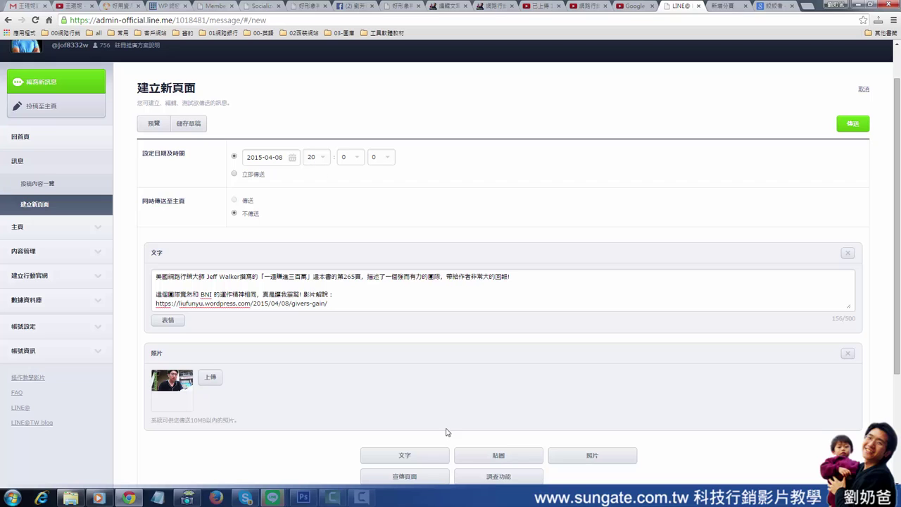
scroll(495, 435, down, 3)
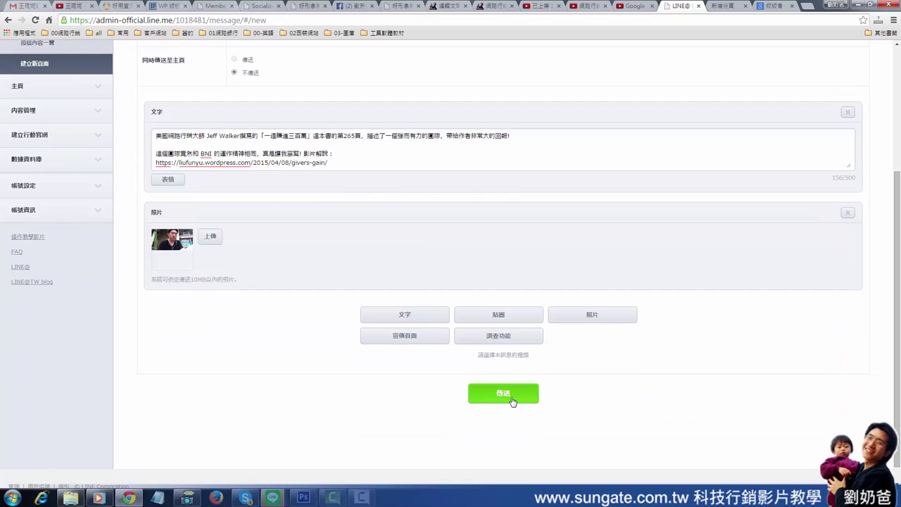
click(512, 401)
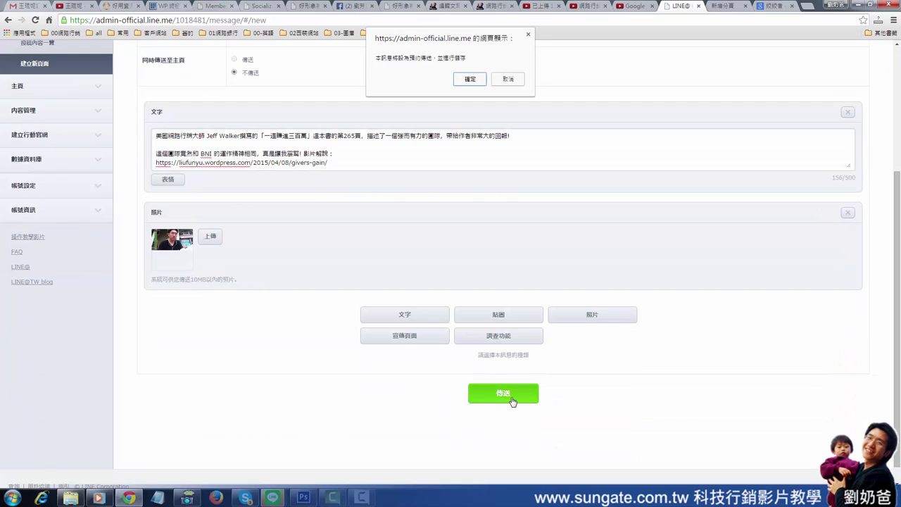
click(471, 80)
click(507, 93)
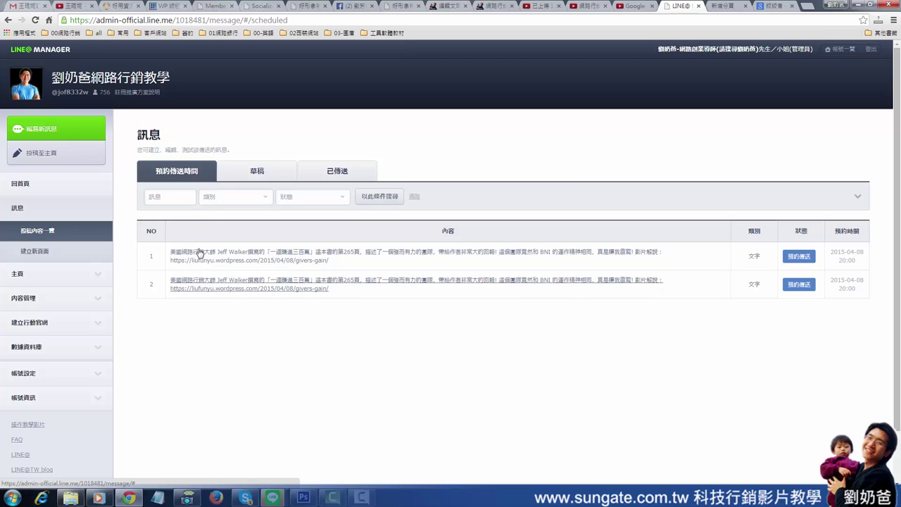
Open the second scheduled message in the list and preview its text and photo as recipients get them
click(201, 286)
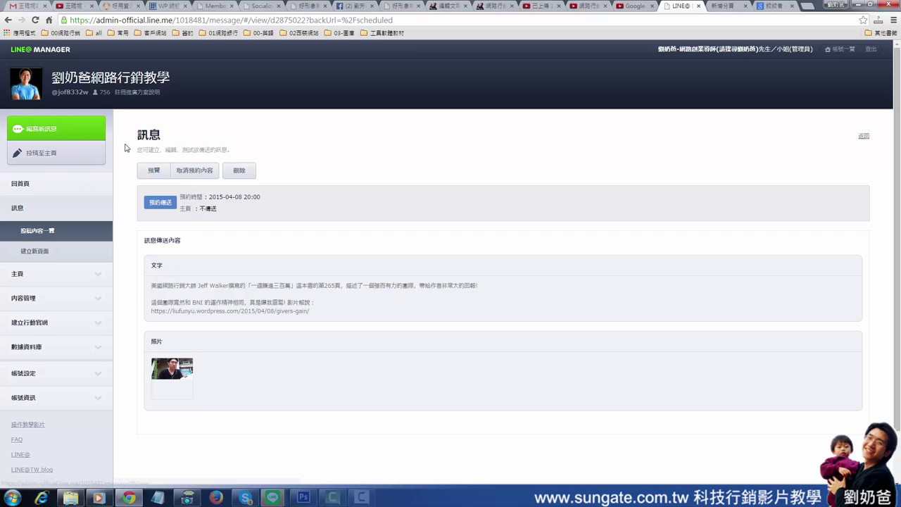
click(153, 175)
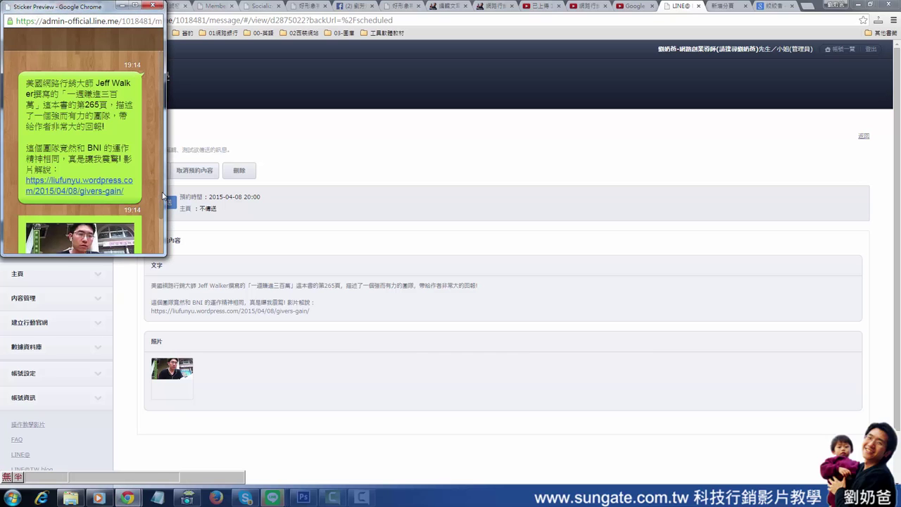
drag(164, 196, 167, 234)
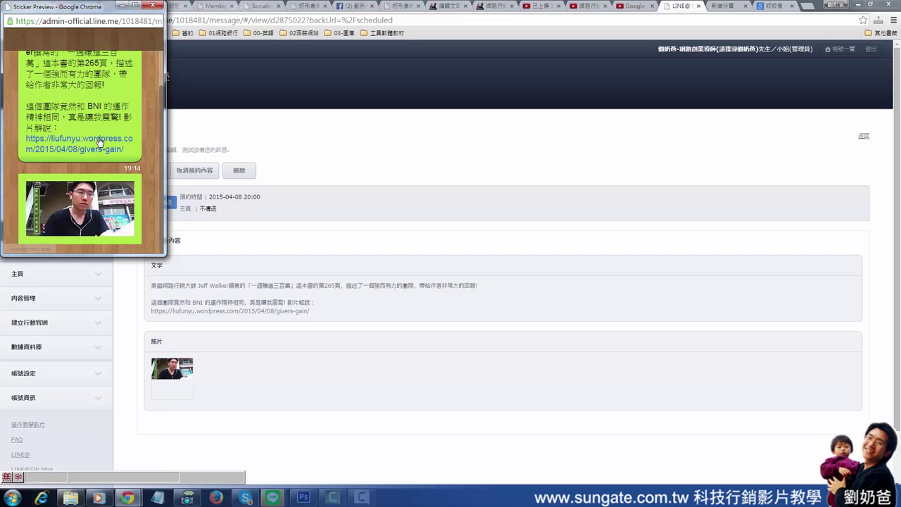
Follow the givers-gain link in the message preview and examine the blog article's address, video and text
click(76, 138)
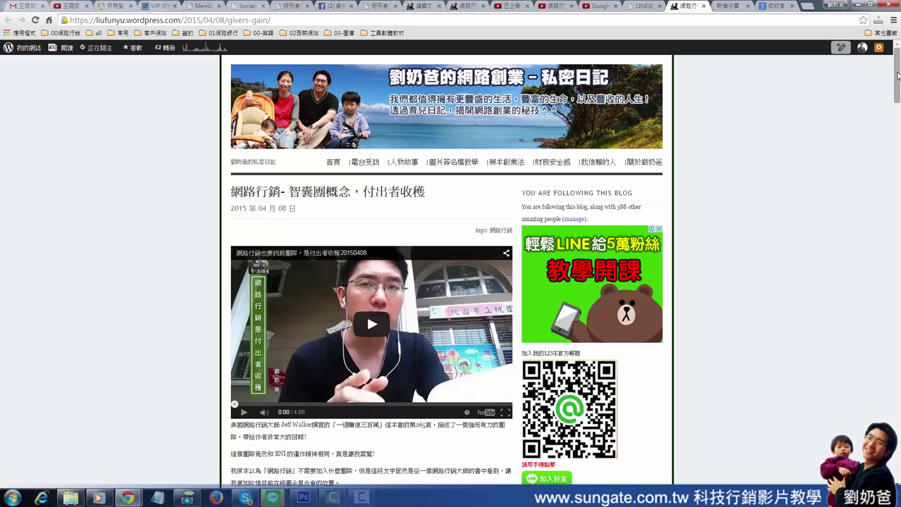
drag(898, 76, 899, 76)
drag(125, 20, 181, 20)
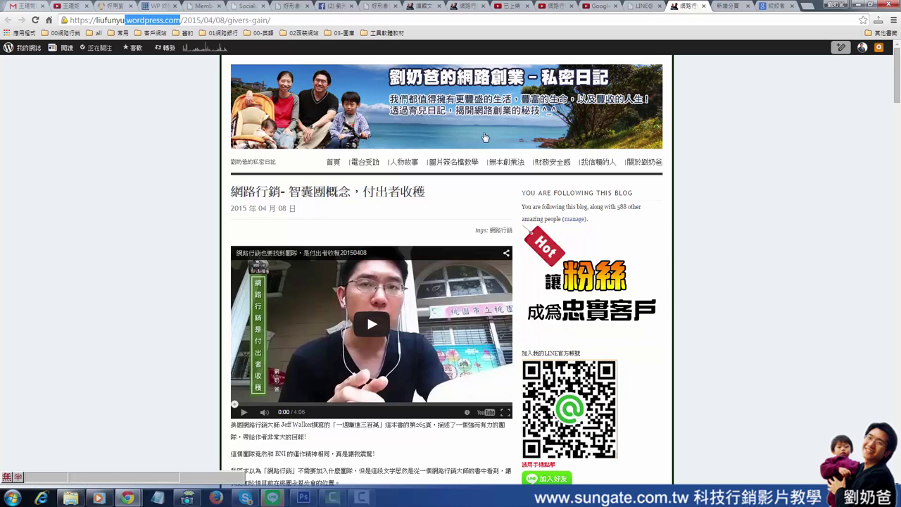
mouse_move(410, 161)
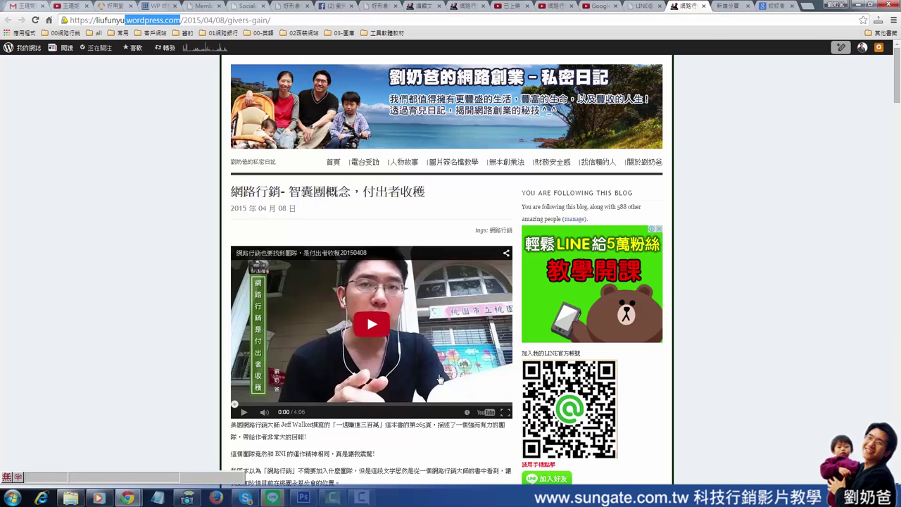
scroll(346, 209, down, 2)
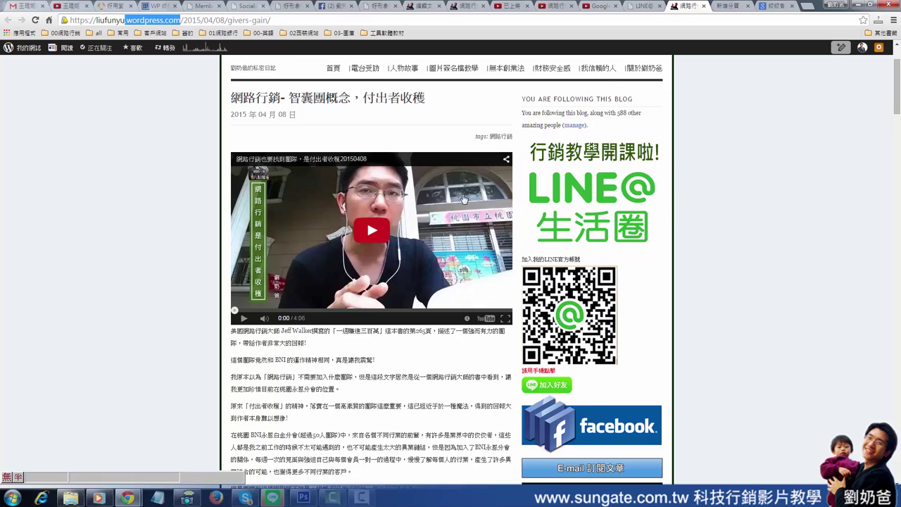
Return to the scheduled message's details and highlight its text content for review
click(643, 6)
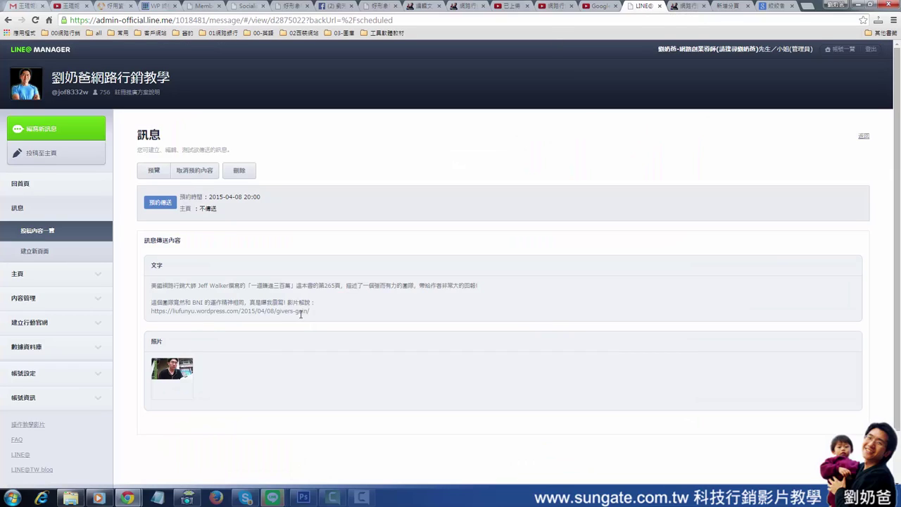
drag(321, 314, 147, 274)
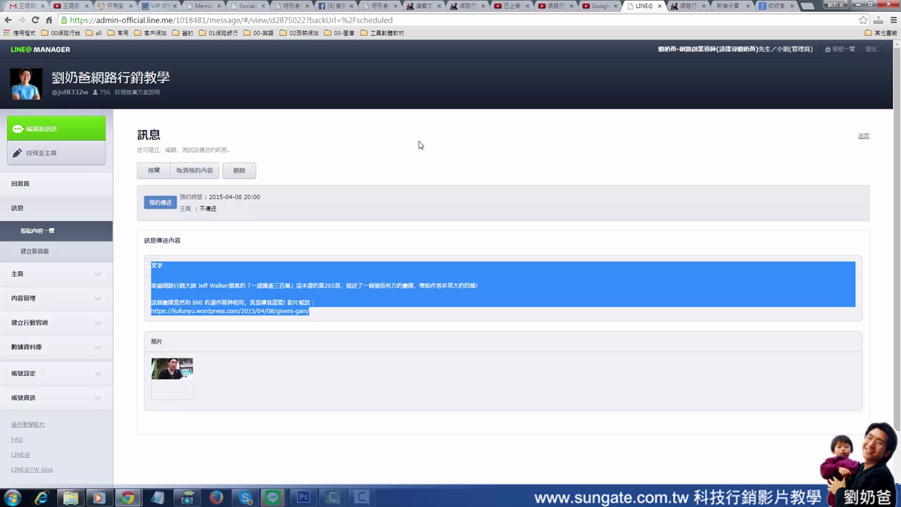
Start a new home page post and add a text block with the same Jeff Walker book announcement and givers-gain link
click(58, 157)
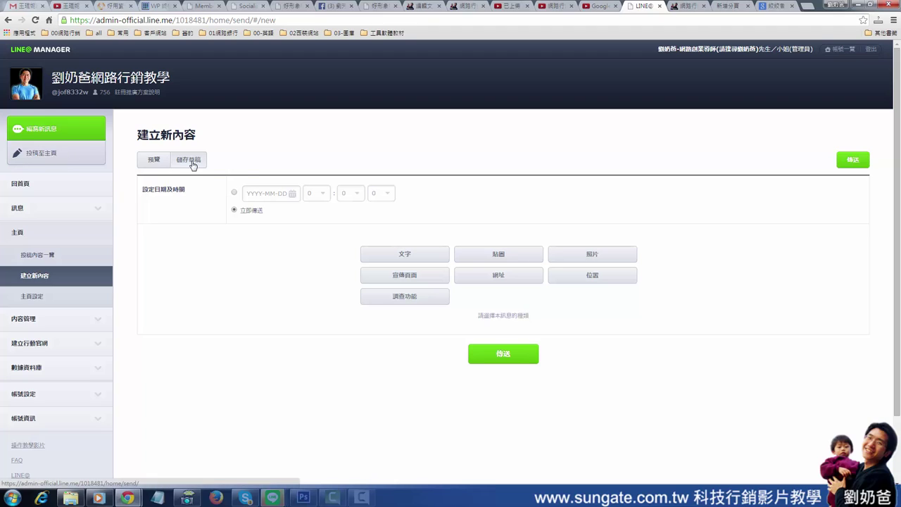
click(427, 255)
click(364, 289)
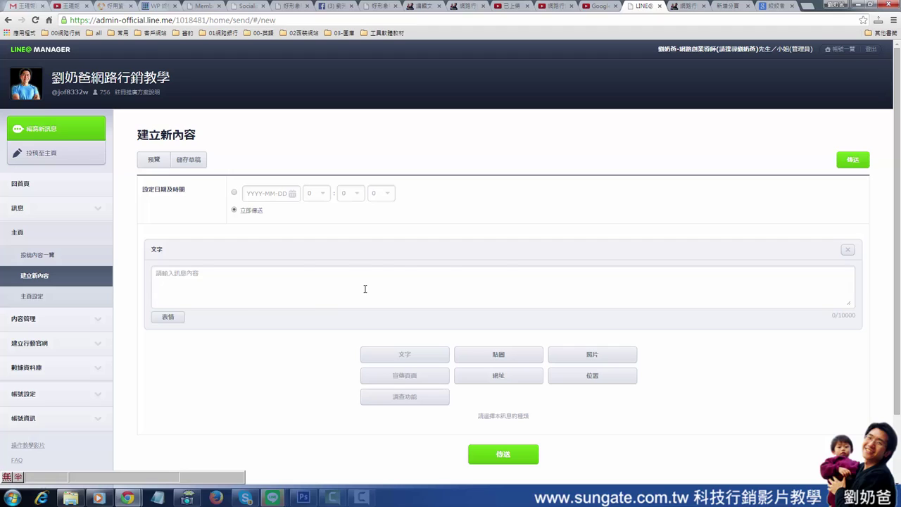
text(美國網路行銷大師 Jeff Walker撰寫的「一邊賺進三百萬」這本書的第265頁，描述了一個強而有力的團隊，帶給作者非常大的回報!  這個團隊竟然和 BNI 的運作精神相同，真是讓我震驚! 影片解說： https://liufunyu.wordpress.com/2015/04/08/givers-gain/)
Add a photo block to the home post and upload 20150408.JPG into its first image slot
click(597, 355)
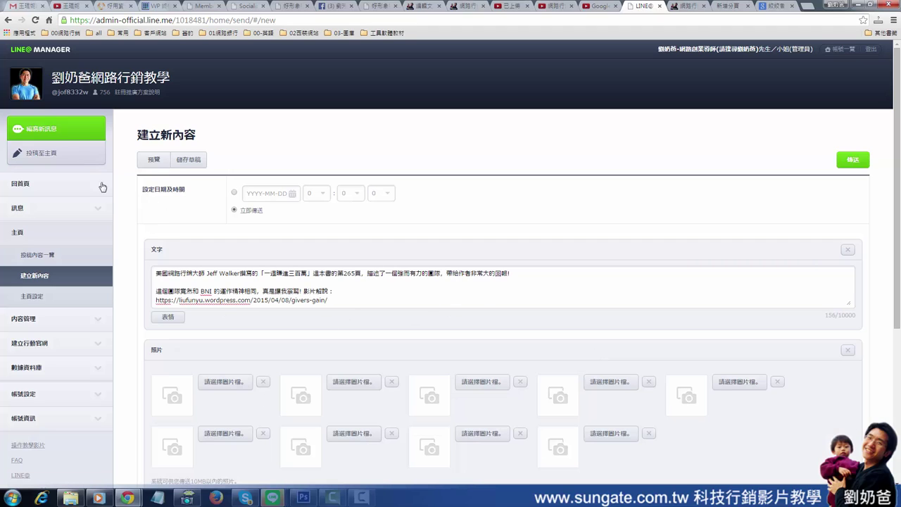
scroll(574, 392, down, 2)
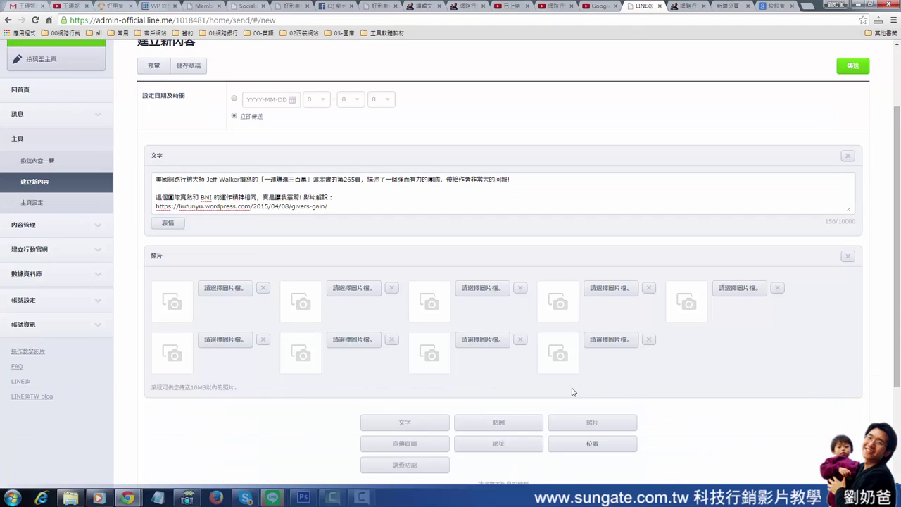
click(218, 289)
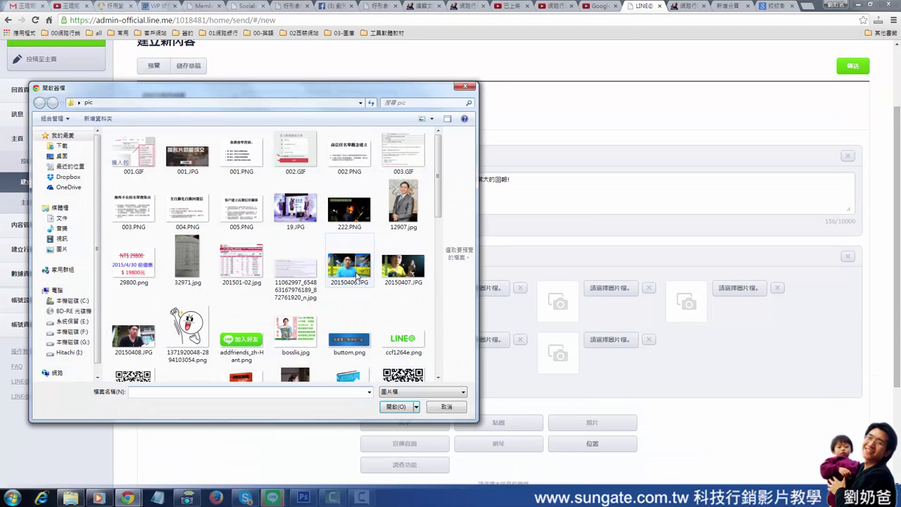
click(133, 337)
click(396, 406)
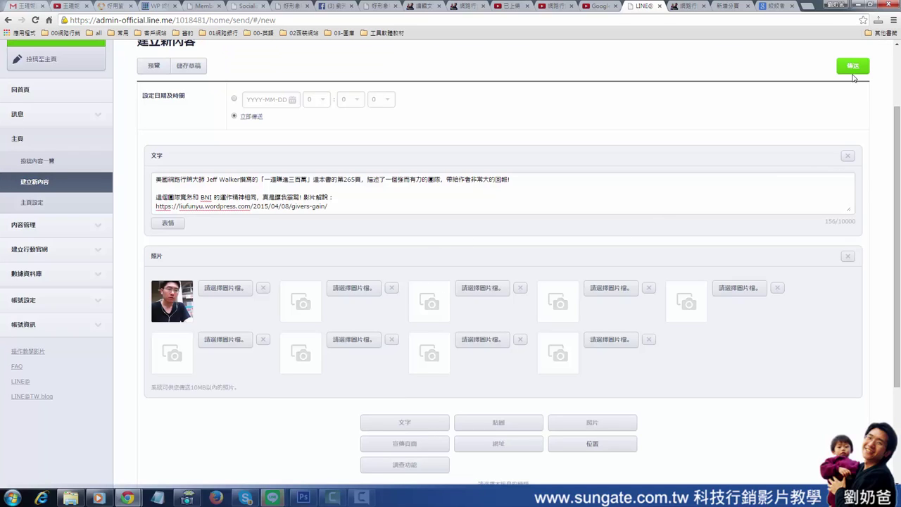
Schedule the home post for 2015-04-08 at 20:00
click(268, 100)
click(311, 165)
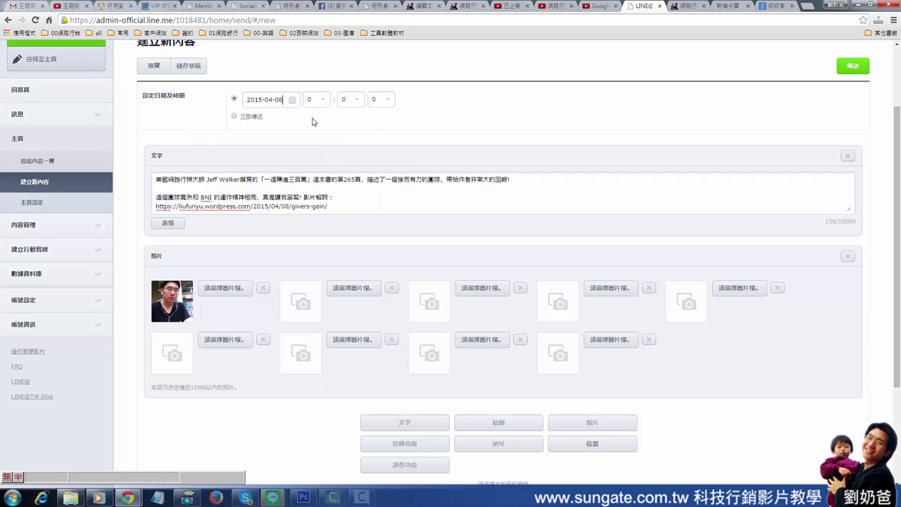
click(316, 102)
scroll(325, 211, down, 1)
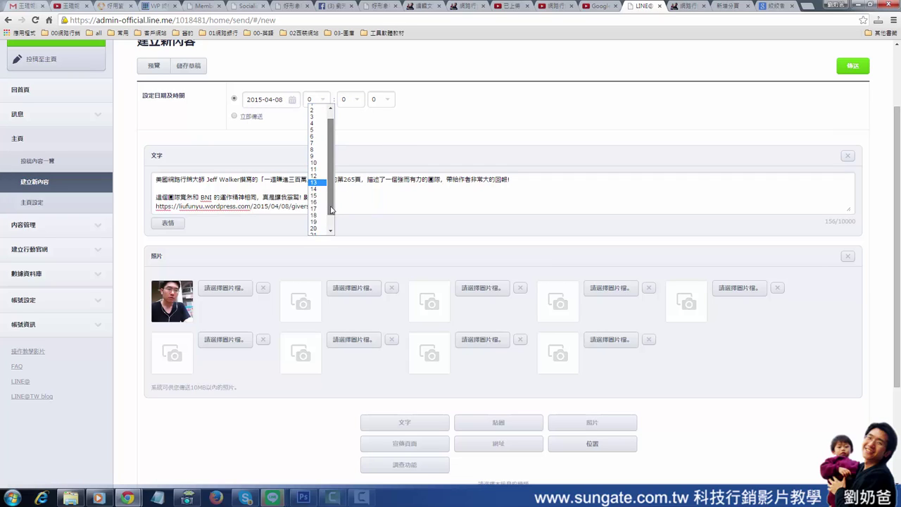
click(324, 220)
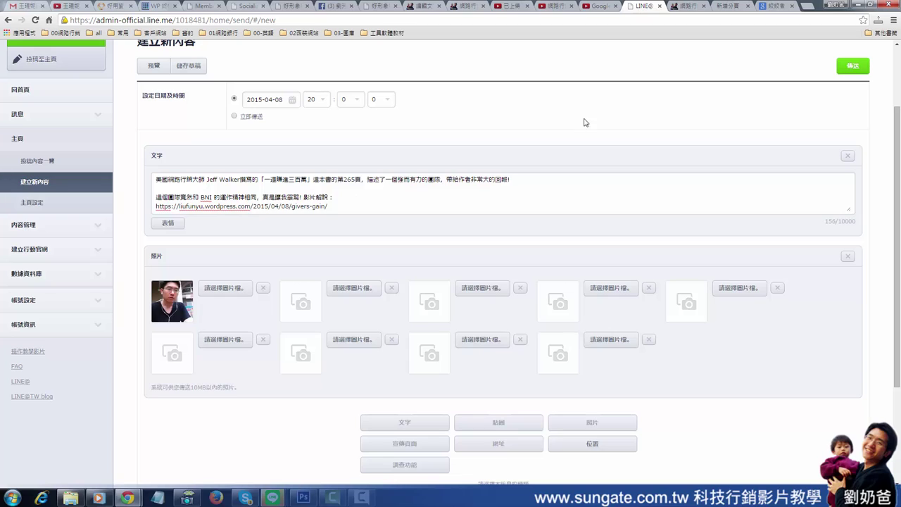
Submit the home post and confirm saving it for scheduled publication
click(847, 70)
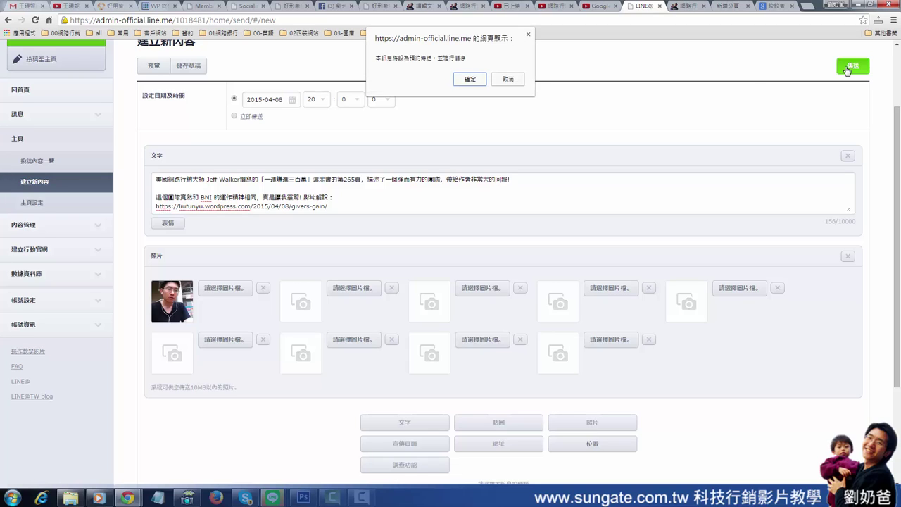
click(468, 80)
click(500, 96)
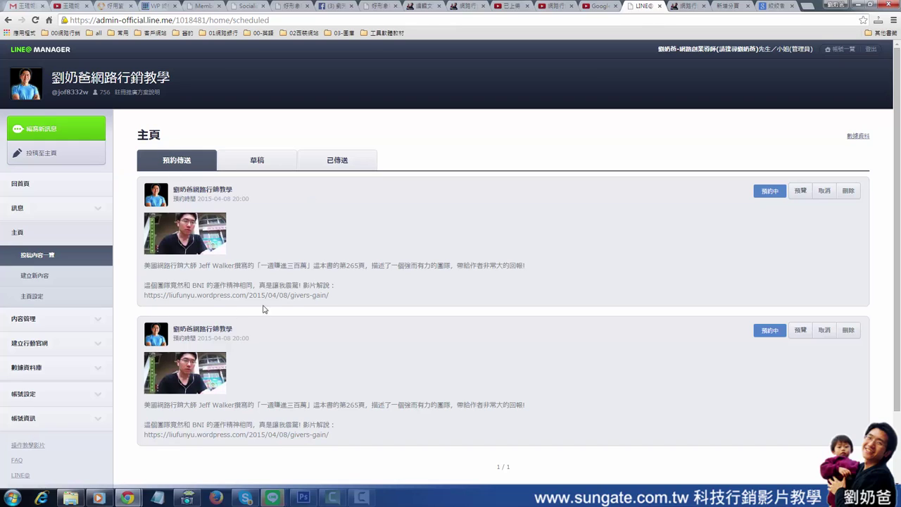
Preview the first scheduled home post in an enlarged window, check its text and link, and close the preview
click(799, 194)
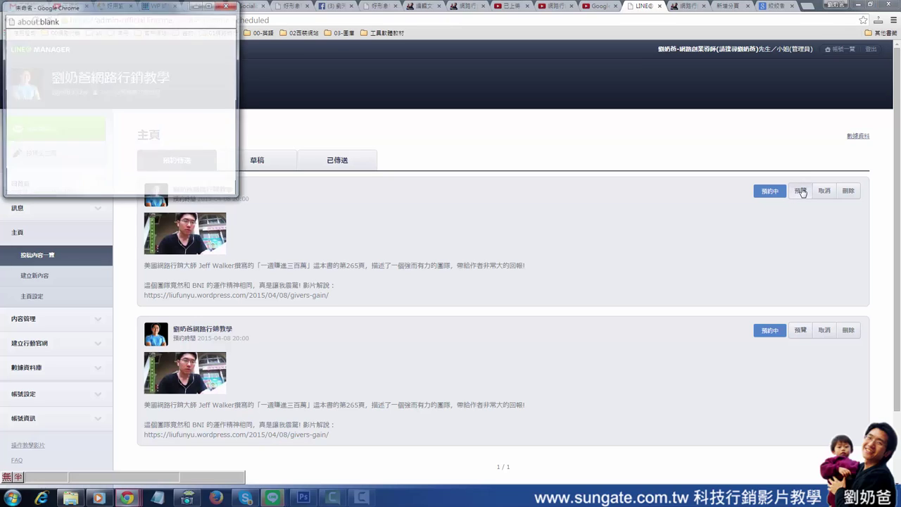
drag(230, 180, 210, 284)
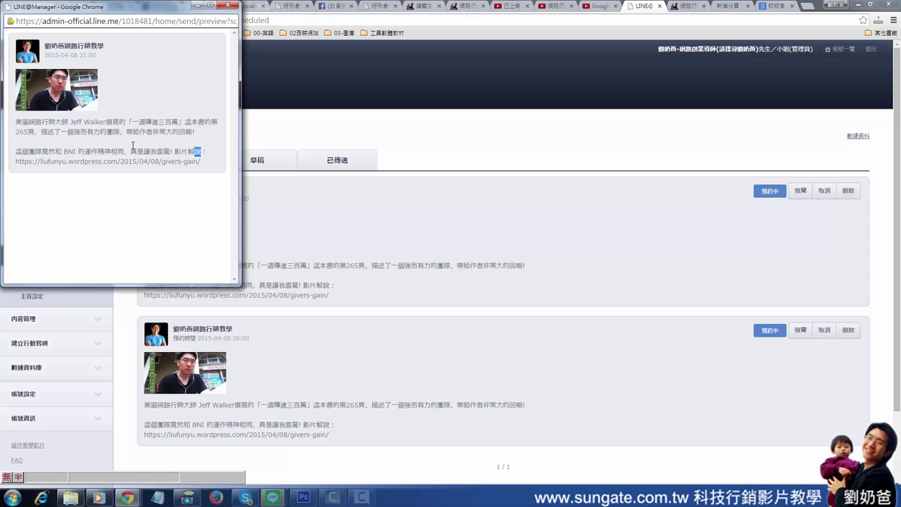
drag(204, 161, 113, 121)
double_click(22, 122)
click(232, 6)
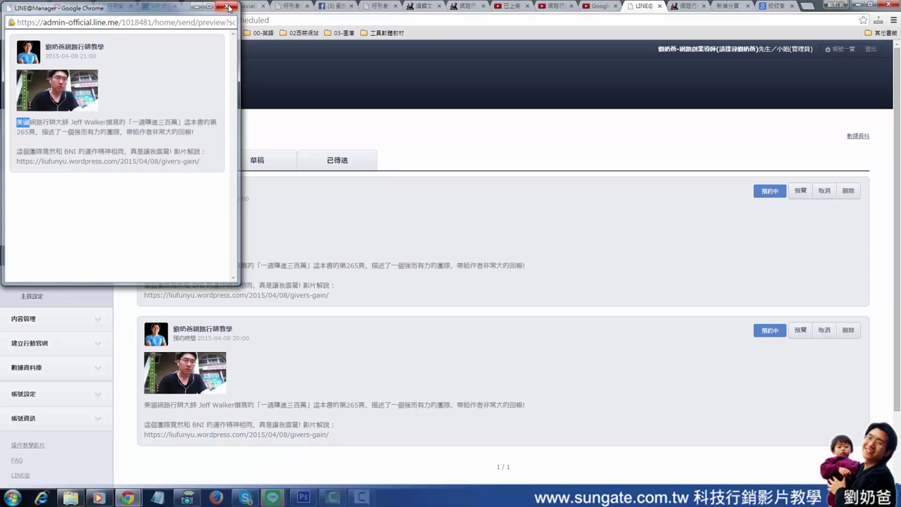